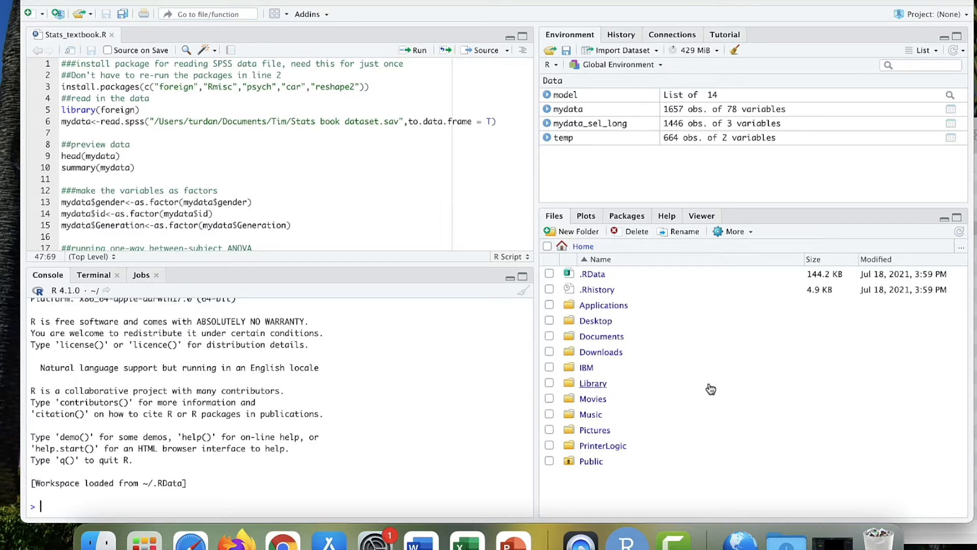
Step: Look through the Plots, Packages, Help and Viewer views, then examine the list of installed packages
{"action": "left_click", "coordinate": [588, 216]}
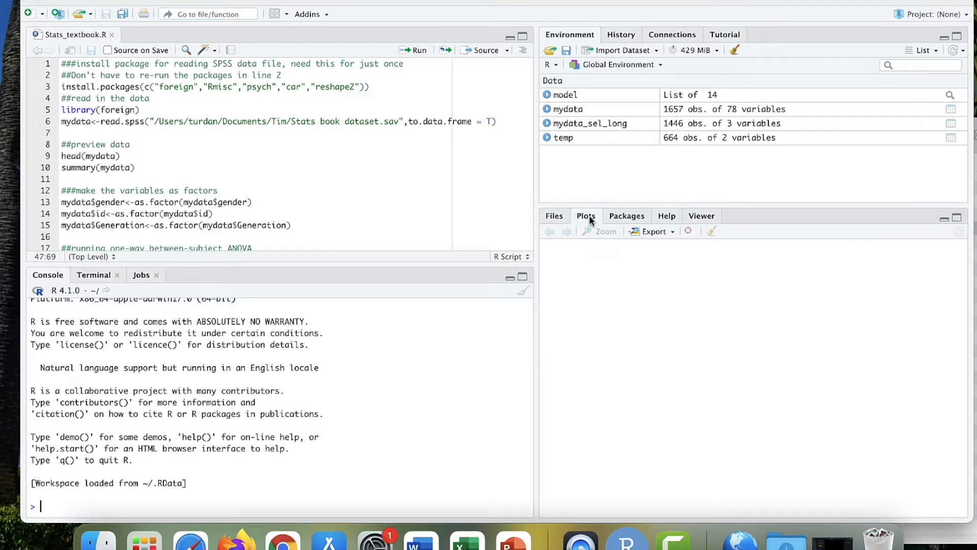
{"action": "left_click", "coordinate": [625, 215]}
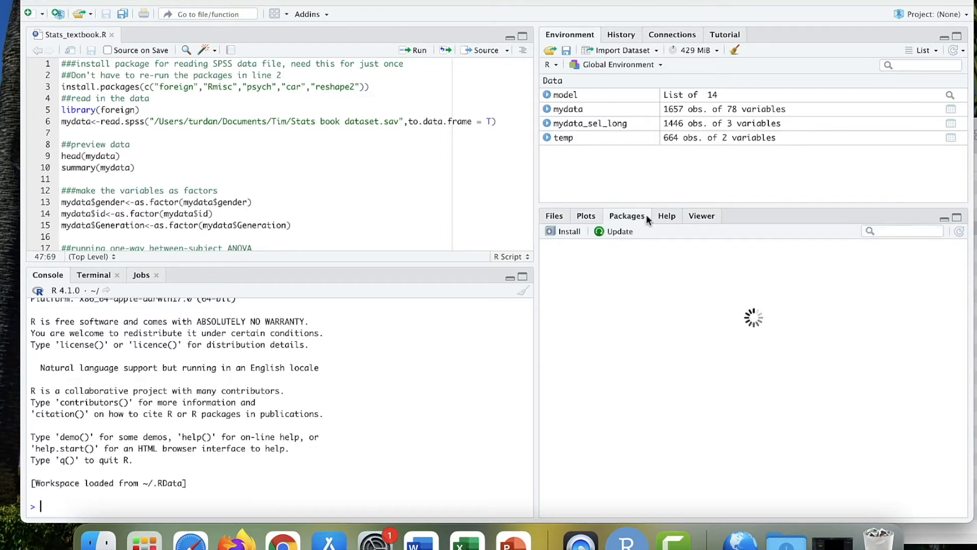
{"action": "left_click", "coordinate": [664, 216]}
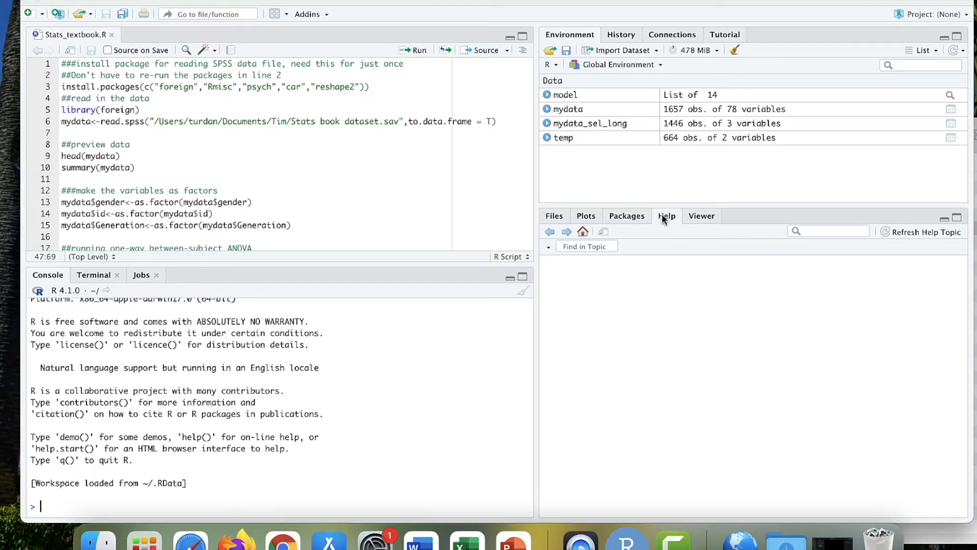
{"action": "left_click", "coordinate": [699, 218]}
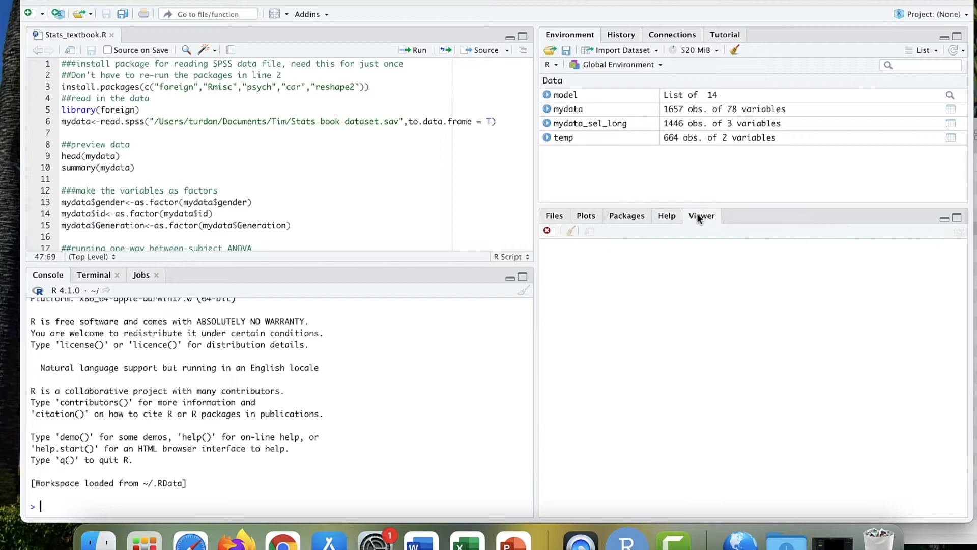
{"action": "left_click", "coordinate": [620, 218]}
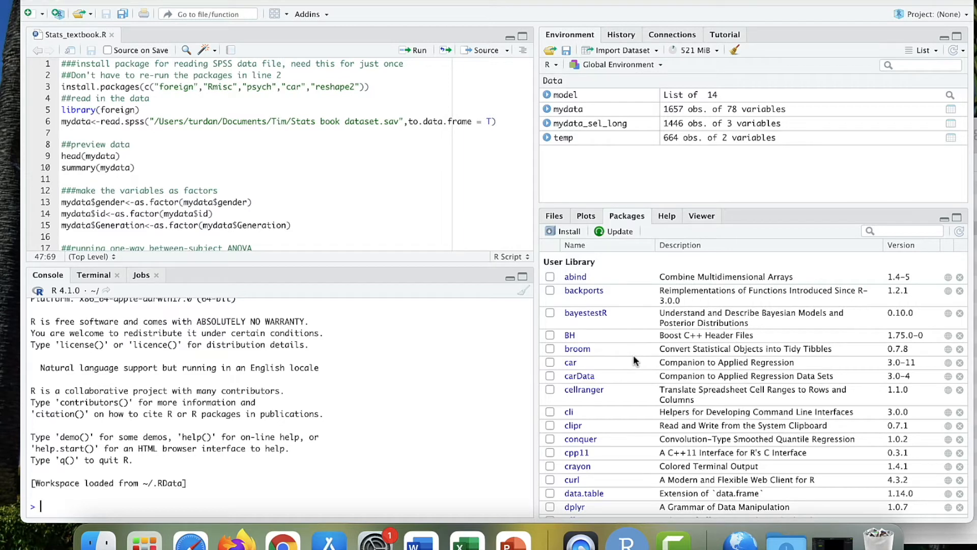
Step: Search the R documentation for "t test" and look through the vignettes, code demonstrations and help pages found
{"action": "left_click", "coordinate": [667, 216]}
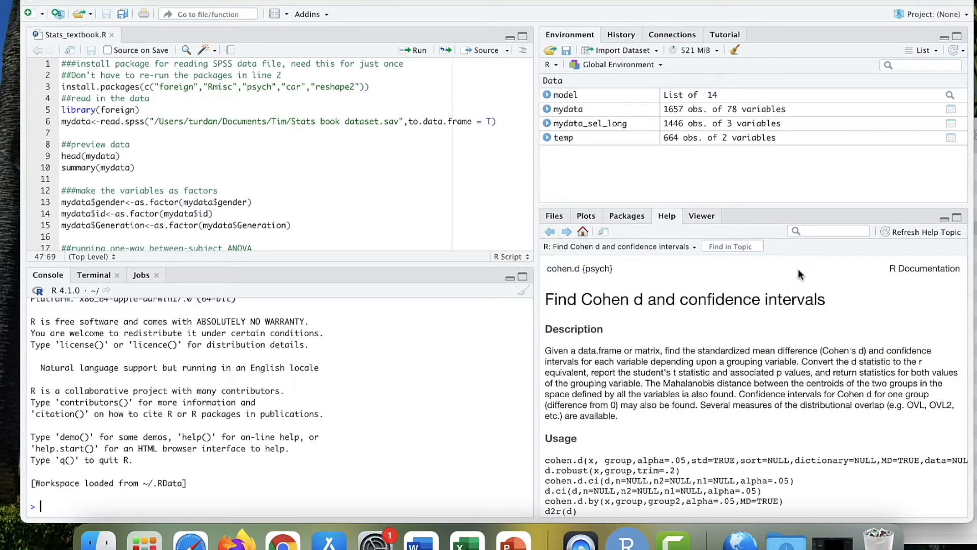
{"action": "left_click", "coordinate": [812, 232]}
{"action": "type", "text": "t.test"}
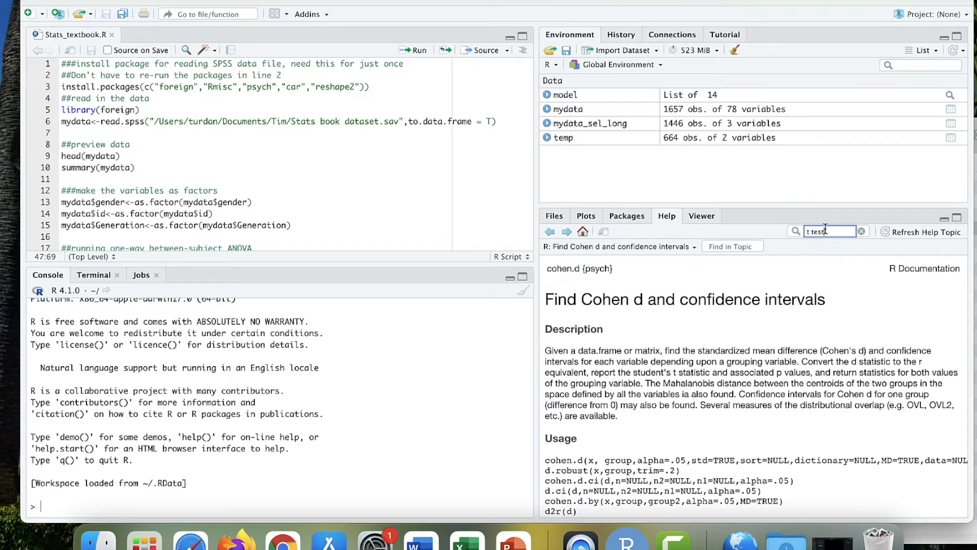
{"action": "left_click", "coordinate": [792, 232]}
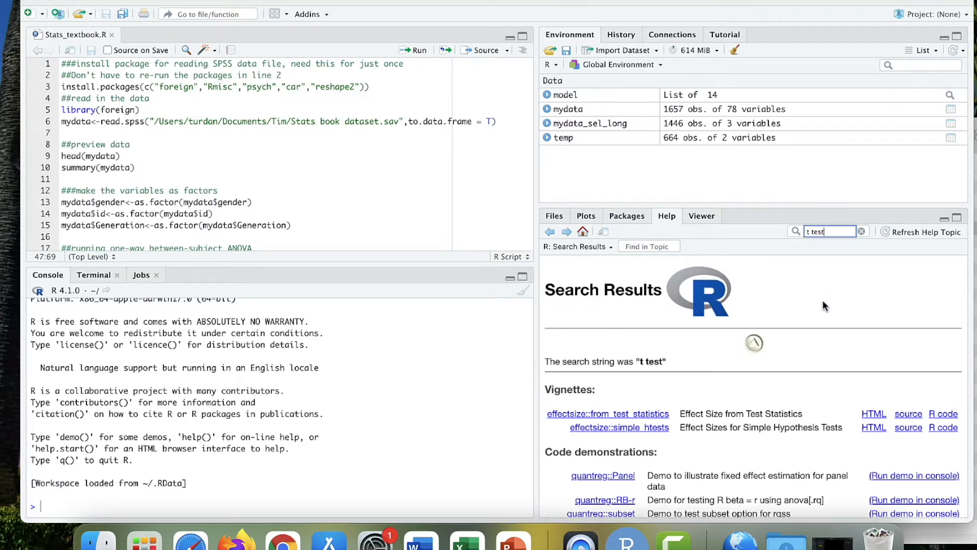
{"action": "scroll", "coordinate": [826, 303], "scroll_direction": "down", "scroll_amount": 2}
{"action": "scroll", "coordinate": [825, 308], "scroll_direction": "down", "scroll_amount": 1}
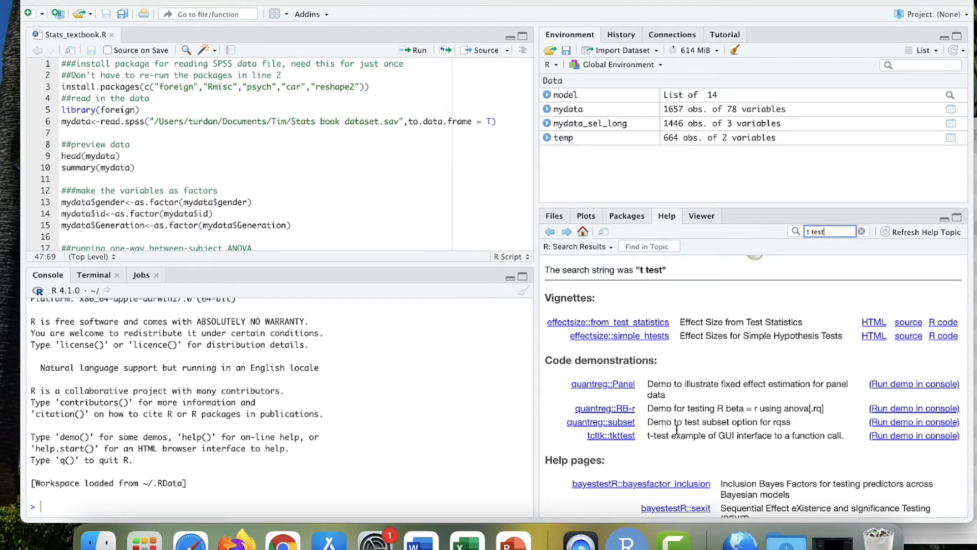
{"action": "scroll", "coordinate": [677, 430], "scroll_direction": "down", "scroll_amount": 1}
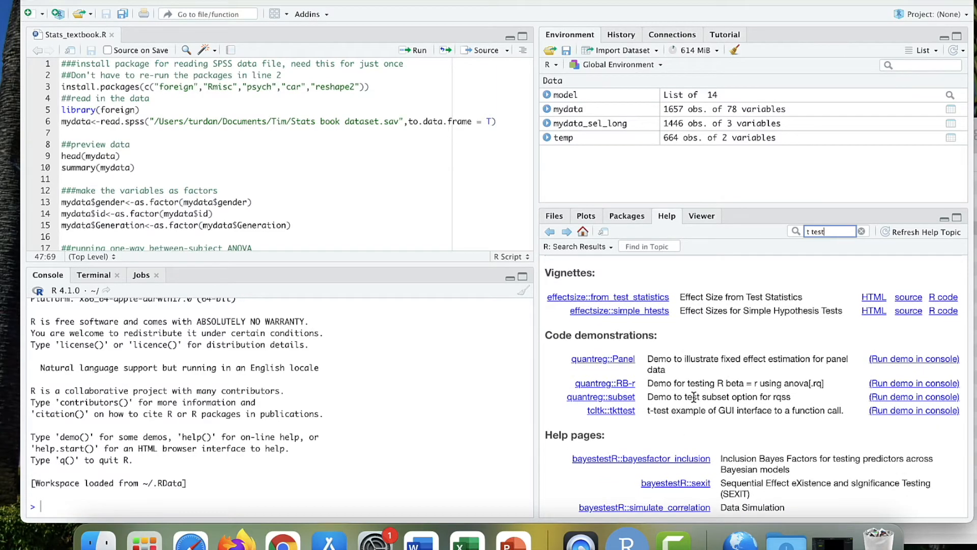
{"action": "scroll", "coordinate": [693, 397], "scroll_direction": "down", "scroll_amount": 20}
{"action": "scroll", "coordinate": [693, 396], "scroll_direction": "up", "scroll_amount": 20}
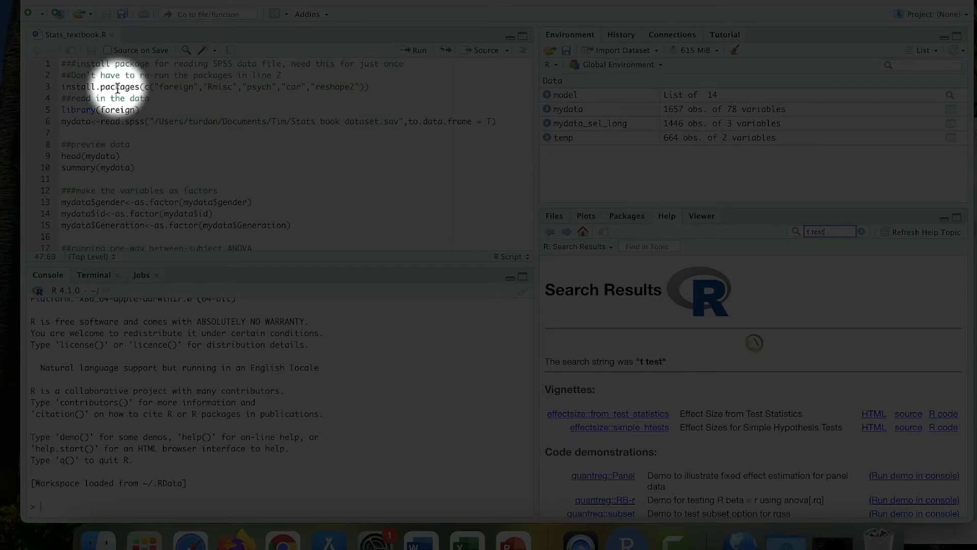
Step: Run the script's install.packages line to install foreign, Rmisc, psych, car and reshape2
{"action": "left_click", "coordinate": [119, 88]}
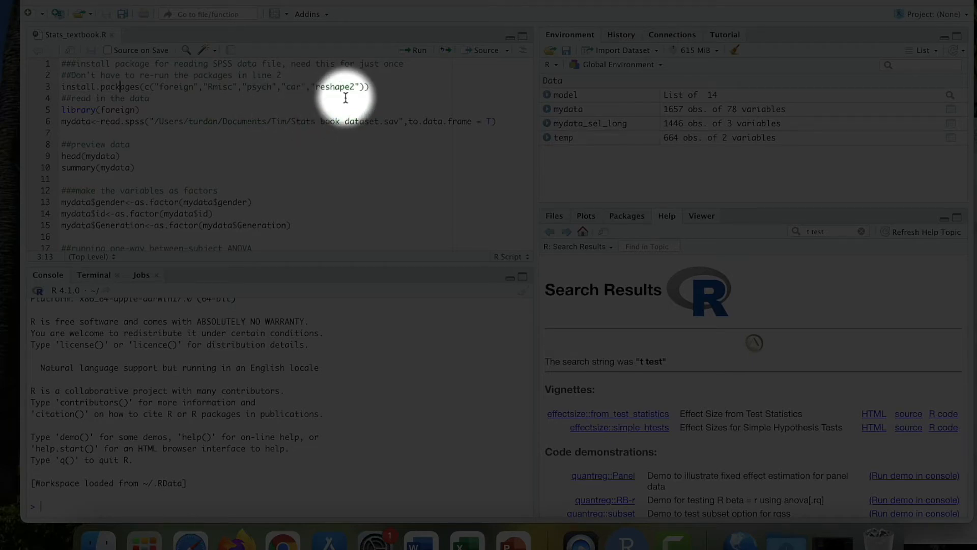
{"action": "left_click", "coordinate": [419, 51]}
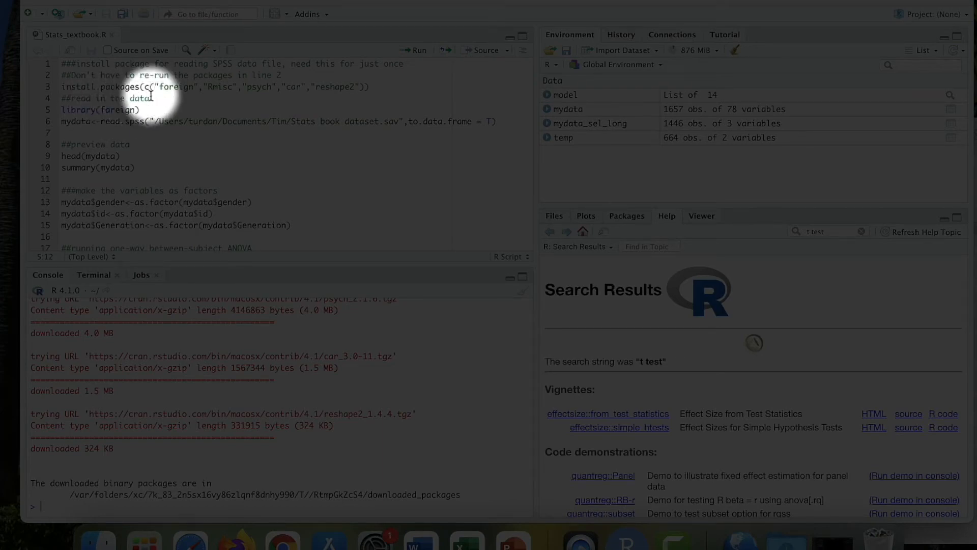
Step: Run the script lines that load the foreign library and read "Stats book dataset.sav" into mydata as a data frame
{"action": "left_click", "coordinate": [416, 53]}
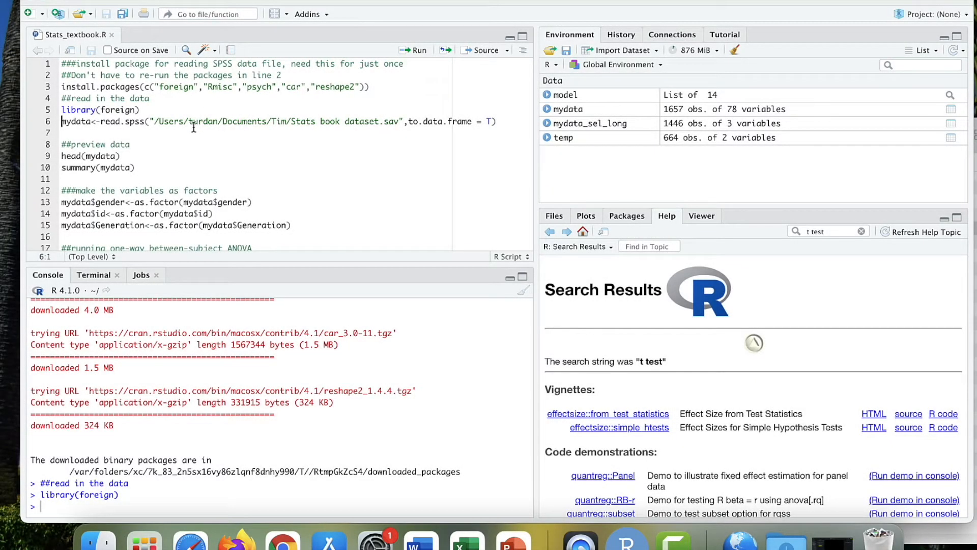
{"action": "left_click", "coordinate": [419, 52]}
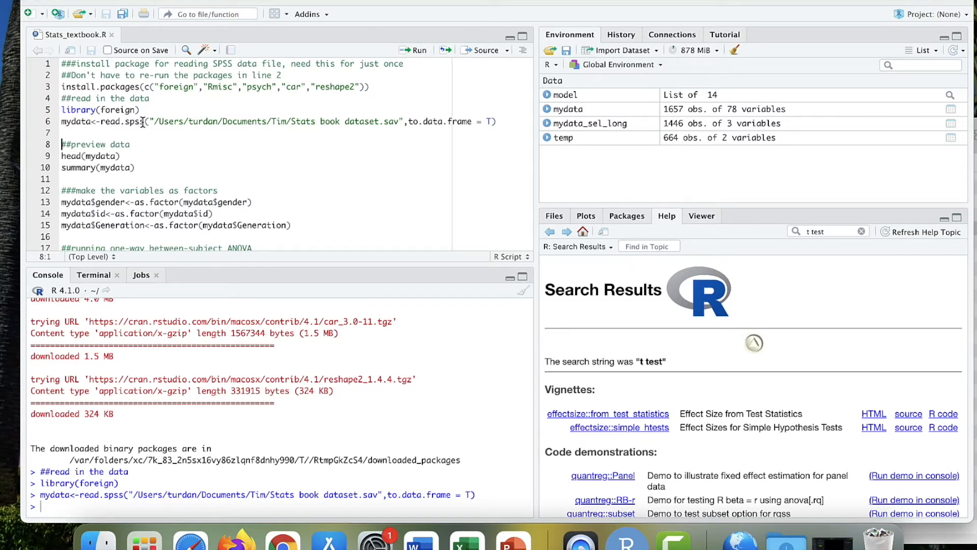
{"action": "left_click_drag", "start_coordinate": [143, 121], "coordinate": [125, 124]}
{"action": "left_click", "coordinate": [294, 139]}
Step: Run head(mydata) from the script and look back through the console output to the first row of variable names
{"action": "left_click", "coordinate": [85, 156]}
{"action": "left_click", "coordinate": [418, 52]}
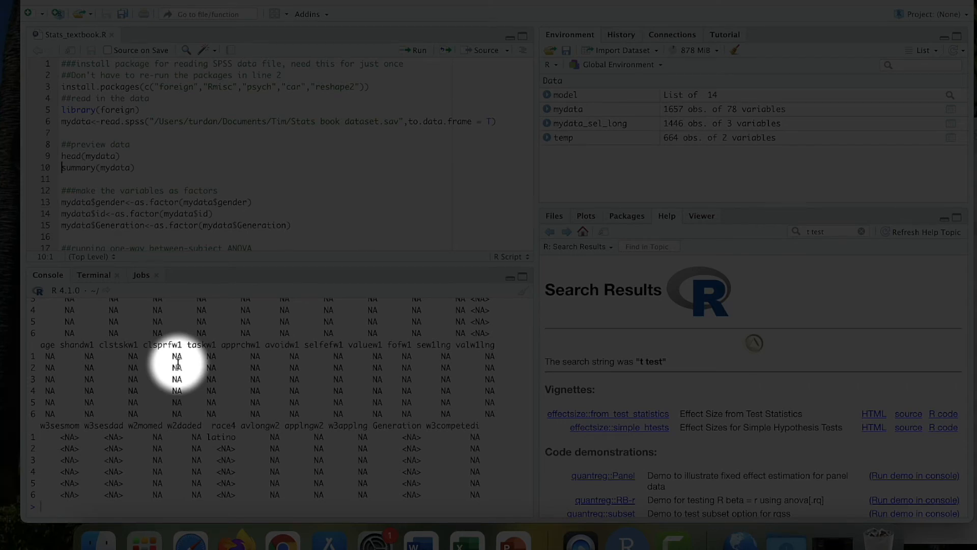
{"action": "scroll", "coordinate": [183, 361], "scroll_direction": "up", "scroll_amount": 5}
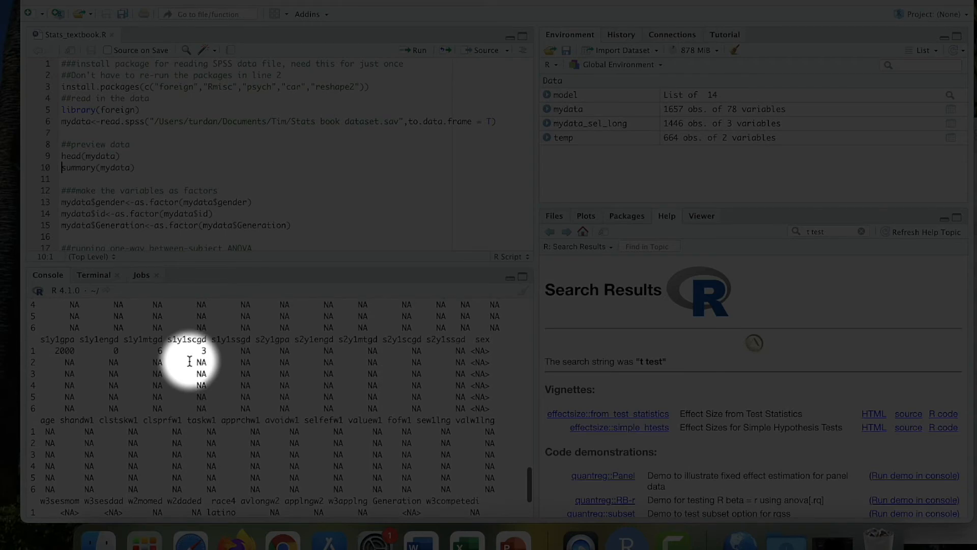
{"action": "scroll", "coordinate": [189, 362], "scroll_direction": "up", "scroll_amount": 3}
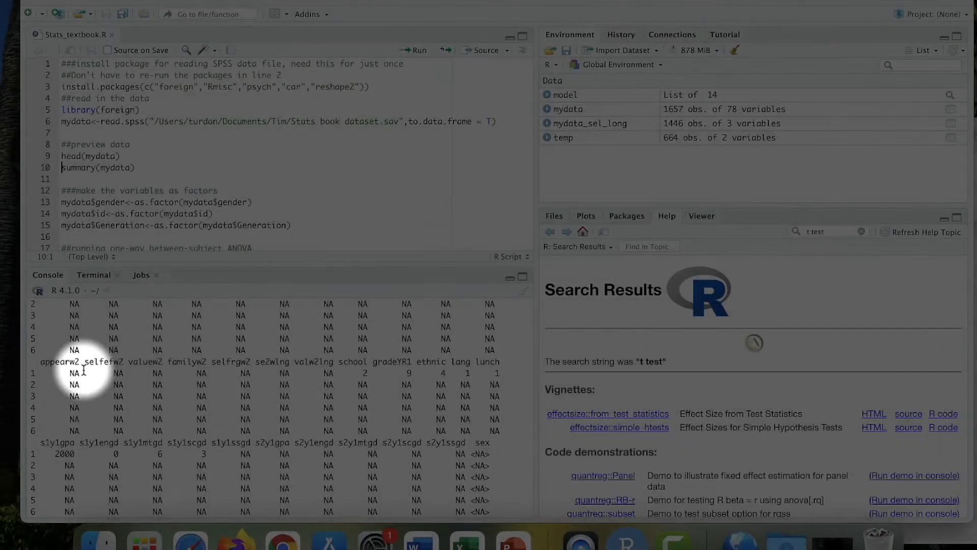
{"action": "scroll", "coordinate": [84, 370], "scroll_direction": "up", "scroll_amount": 2}
{"action": "scroll", "coordinate": [83, 370], "scroll_direction": "up", "scroll_amount": 5}
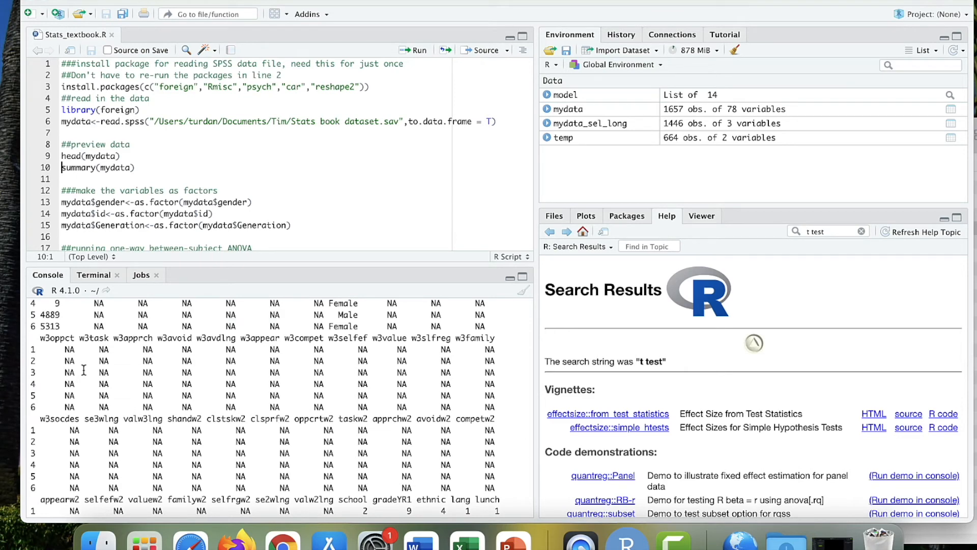
{"action": "scroll", "coordinate": [83, 370], "scroll_direction": "up", "scroll_amount": 4}
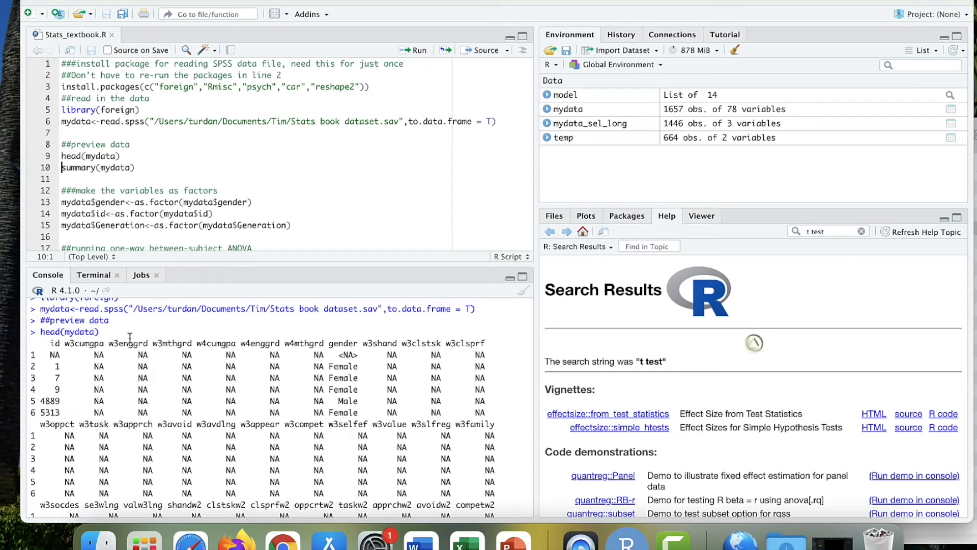
{"action": "left_click_drag", "start_coordinate": [50, 343], "coordinate": [486, 344]}
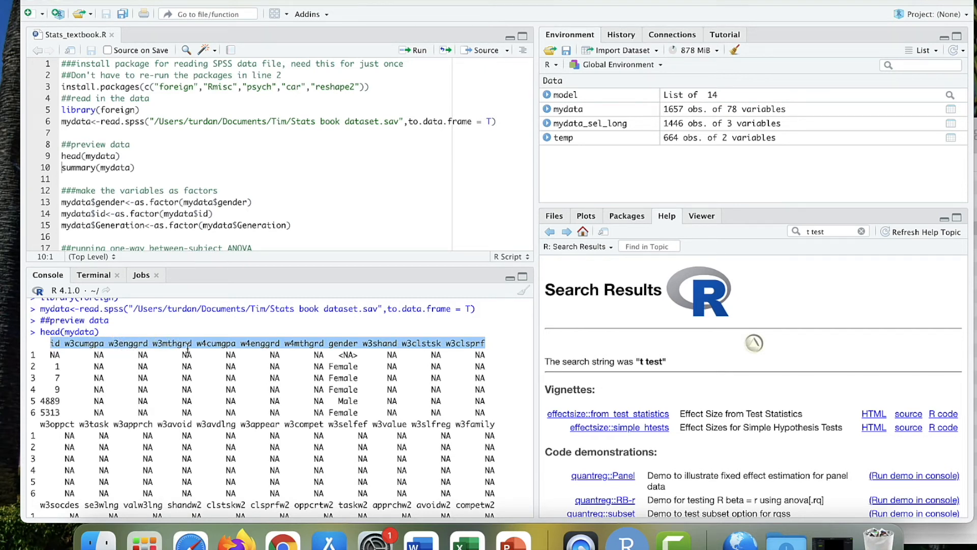
{"action": "left_click", "coordinate": [214, 367]}
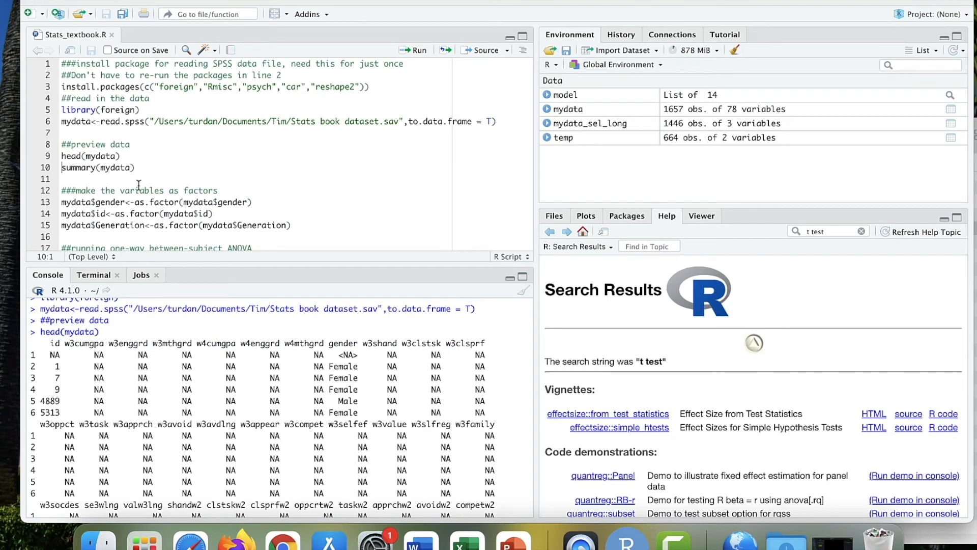
Step: Run summary(mydata) from the script and review the descriptive statistics in the console back to the gender variable
{"action": "left_click", "coordinate": [95, 168]}
{"action": "left_click", "coordinate": [419, 51]}
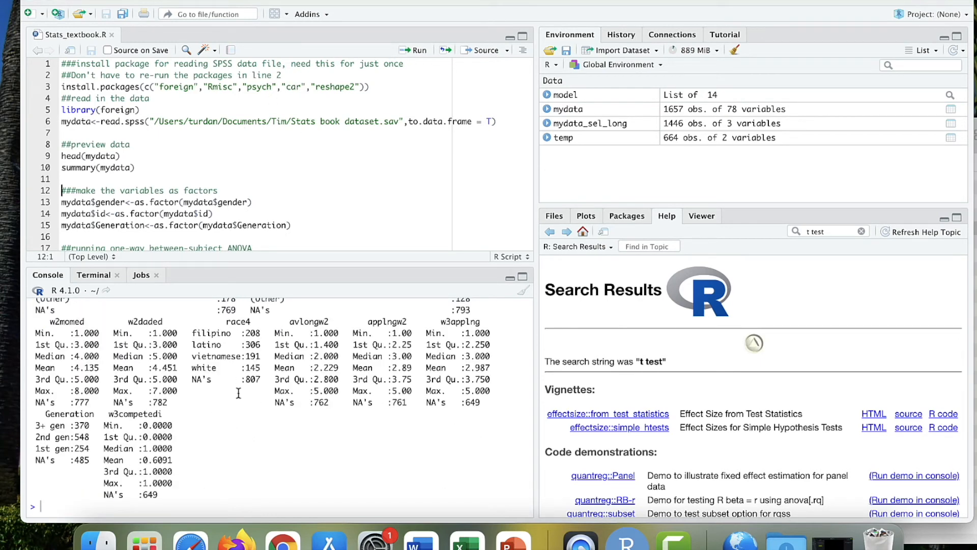
{"action": "scroll", "coordinate": [238, 393], "scroll_direction": "up", "scroll_amount": 15}
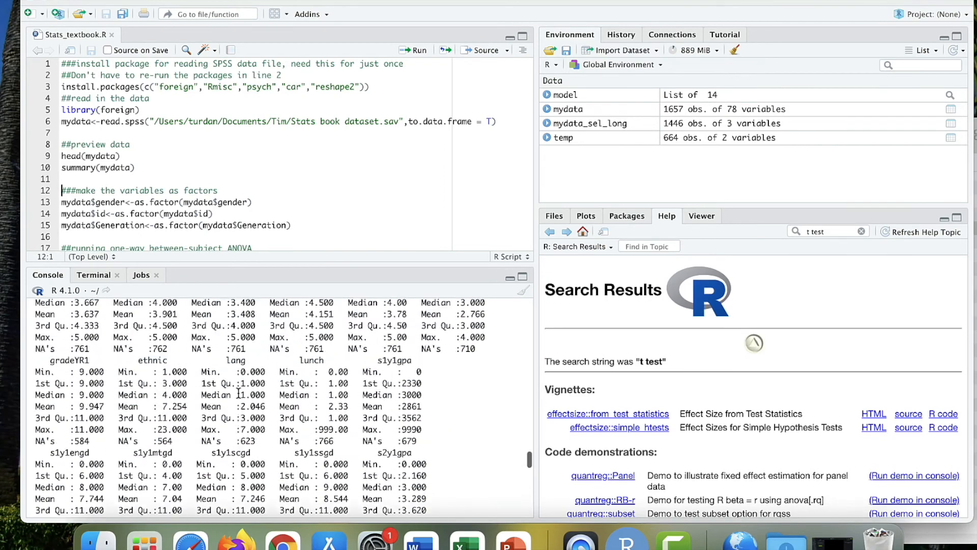
{"action": "scroll", "coordinate": [239, 393], "scroll_direction": "up", "scroll_amount": 10}
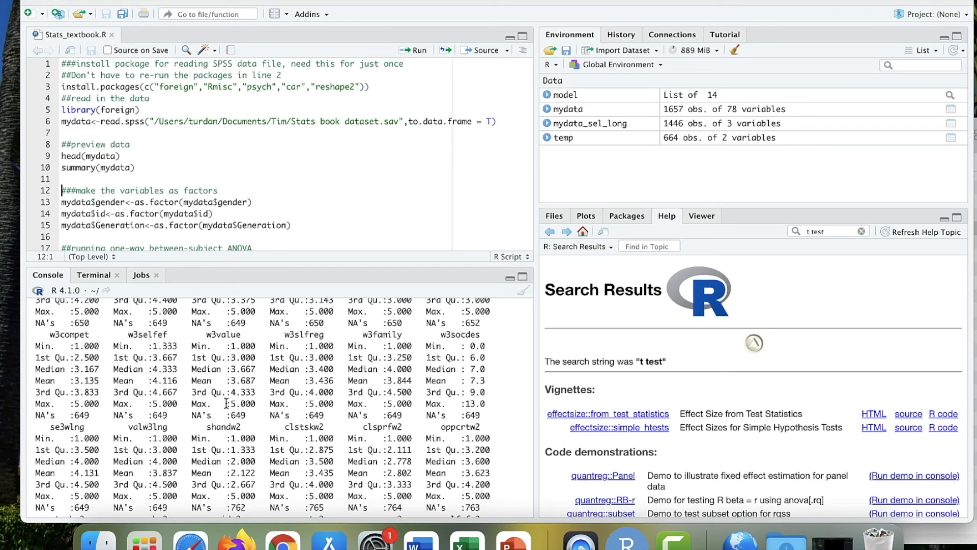
{"action": "scroll", "coordinate": [220, 397], "scroll_direction": "up", "scroll_amount": 10}
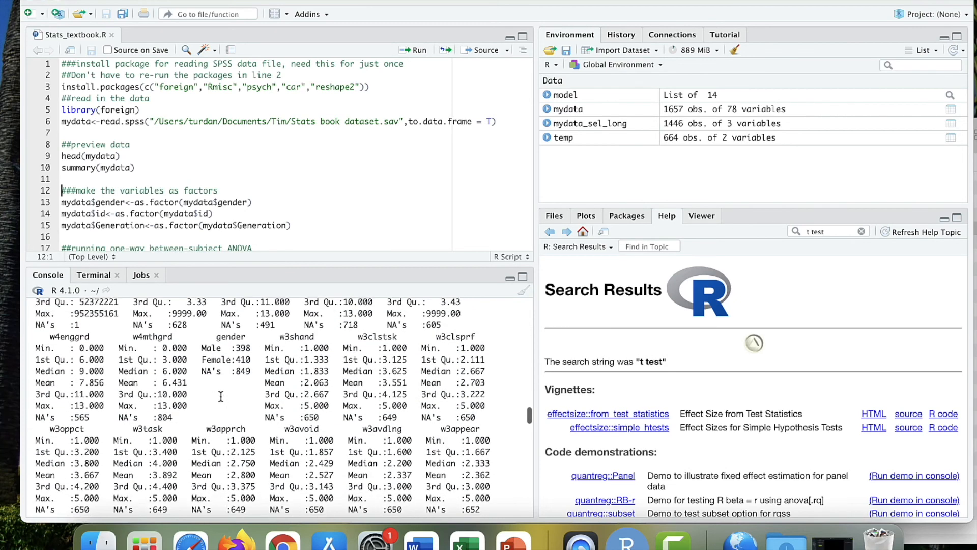
{"action": "scroll", "coordinate": [221, 397], "scroll_direction": "up", "scroll_amount": 1}
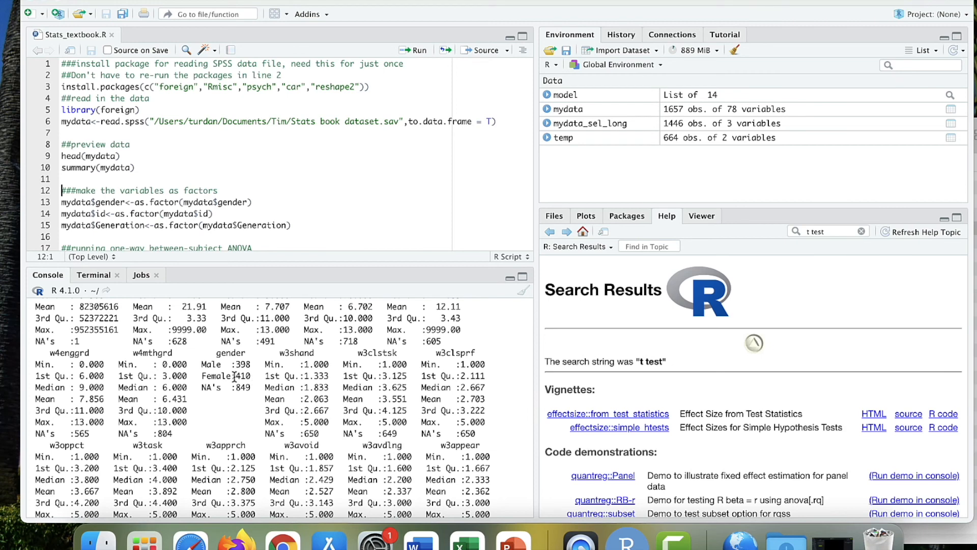